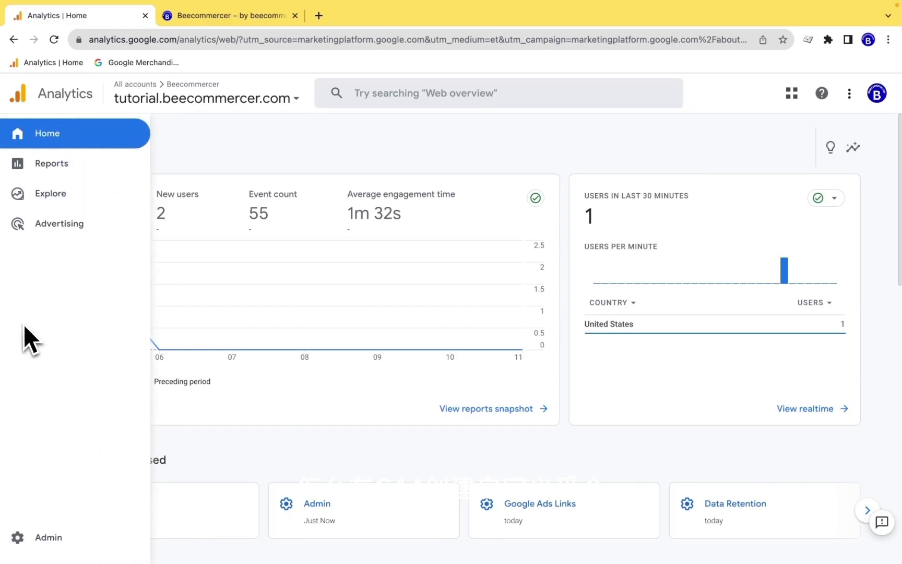
Open the Events settings of the tutorial.beecommercer.com property in Admin and review the existing events
left_click(61, 536)
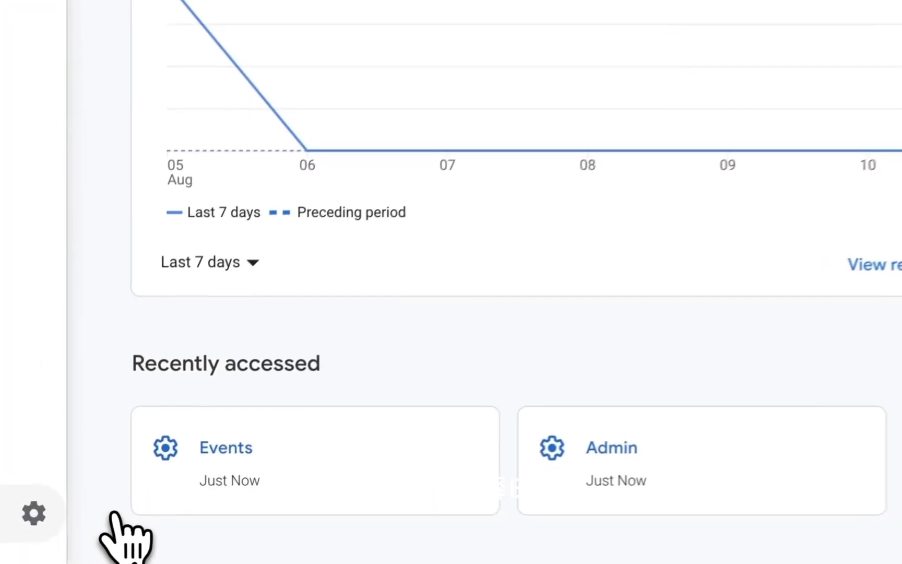
left_click(547, 191)
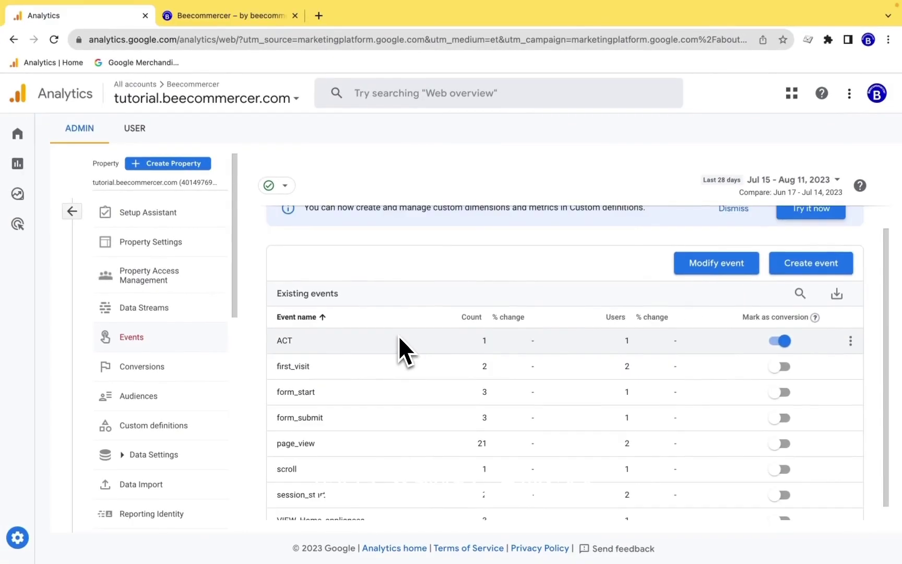
scroll(486, 245, "down", 1)
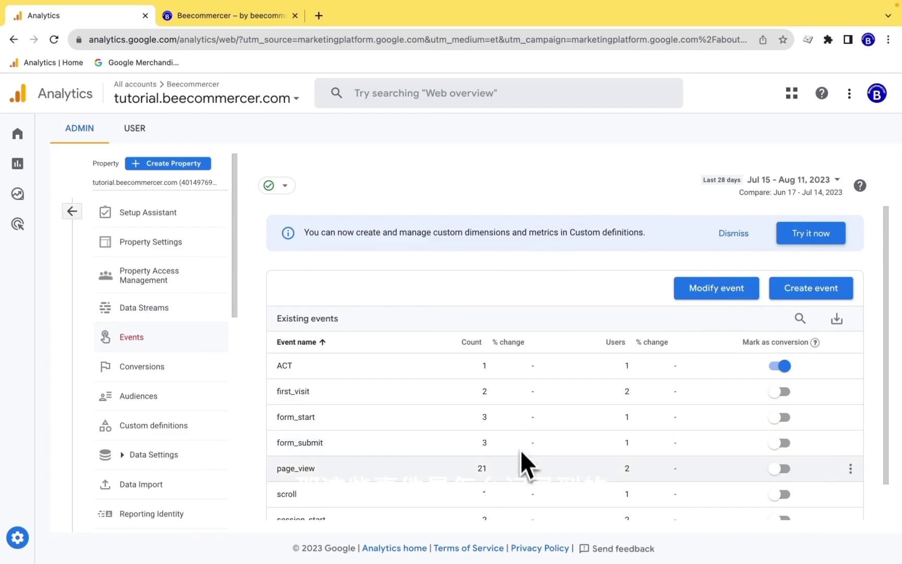
scroll(520, 449, "down", 2)
scroll(519, 406, "up", 2)
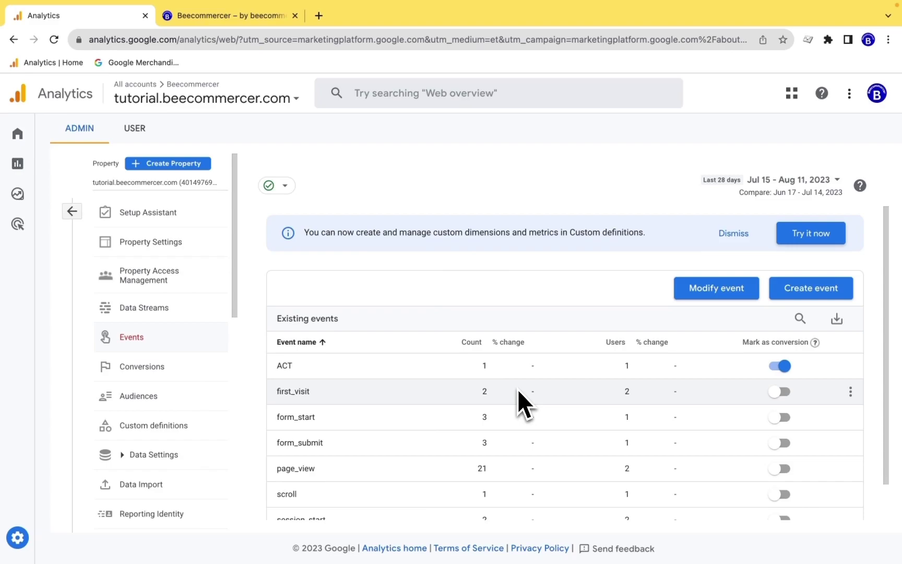
scroll(462, 422, "down", 2)
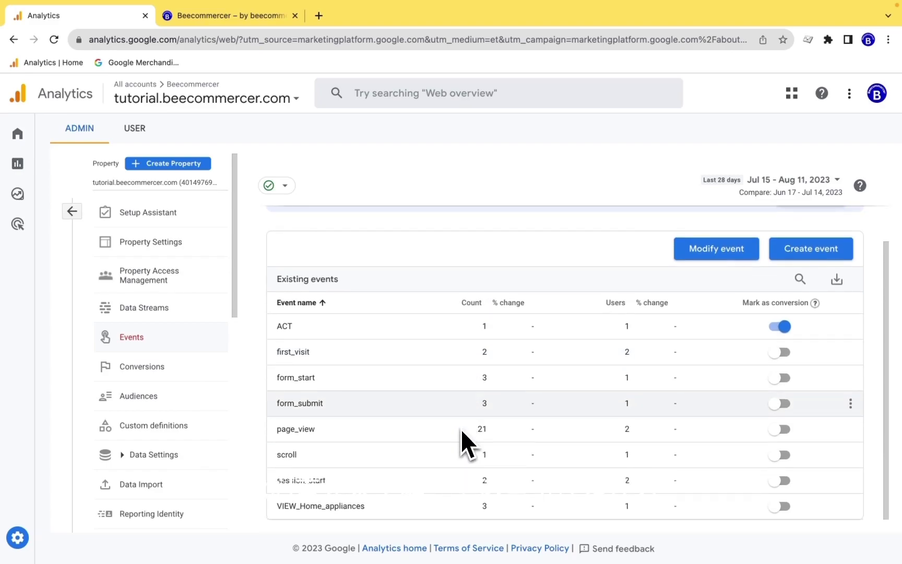
scroll(491, 413, "up", 2)
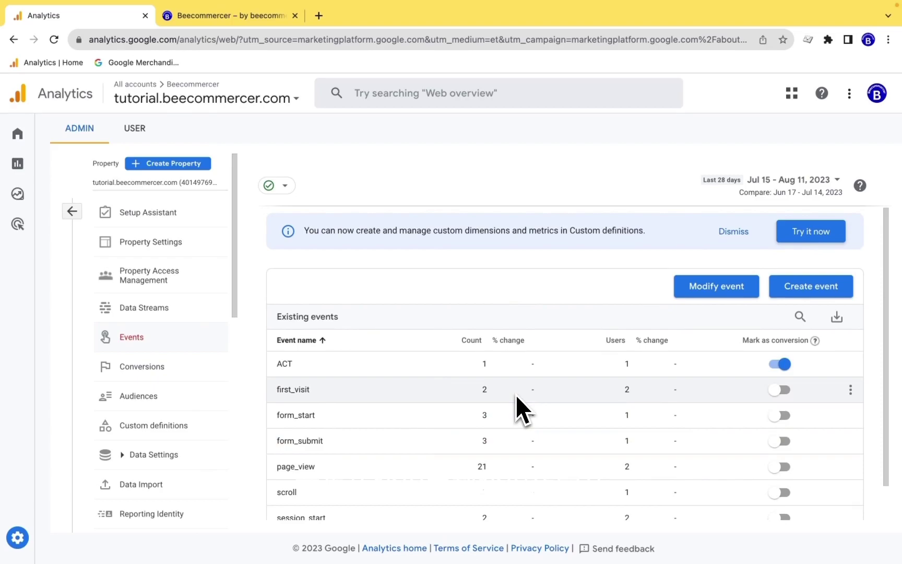
Visit the shop's Home appliances page and check its events in the Analytics Realtime report
left_click(240, 17)
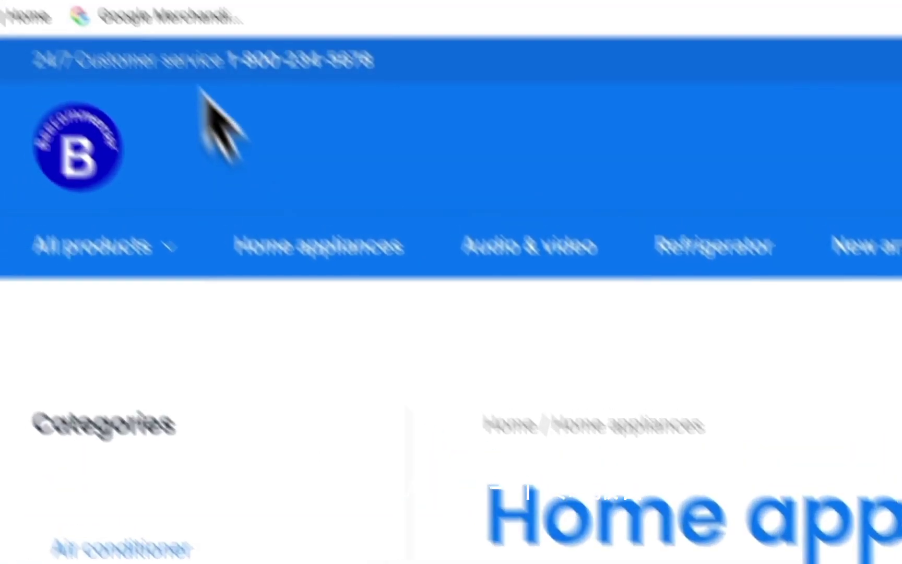
left_click(191, 36)
left_click(94, 321)
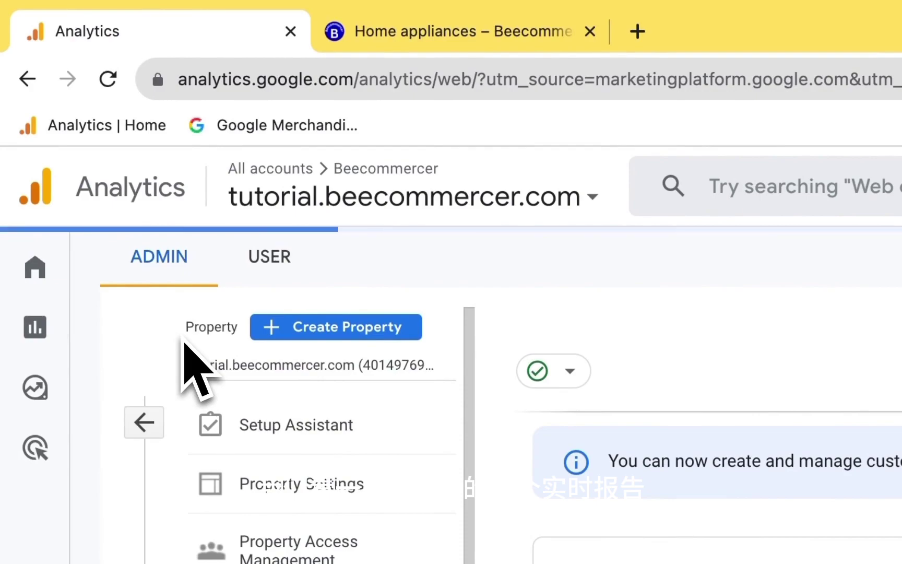
left_click(165, 313)
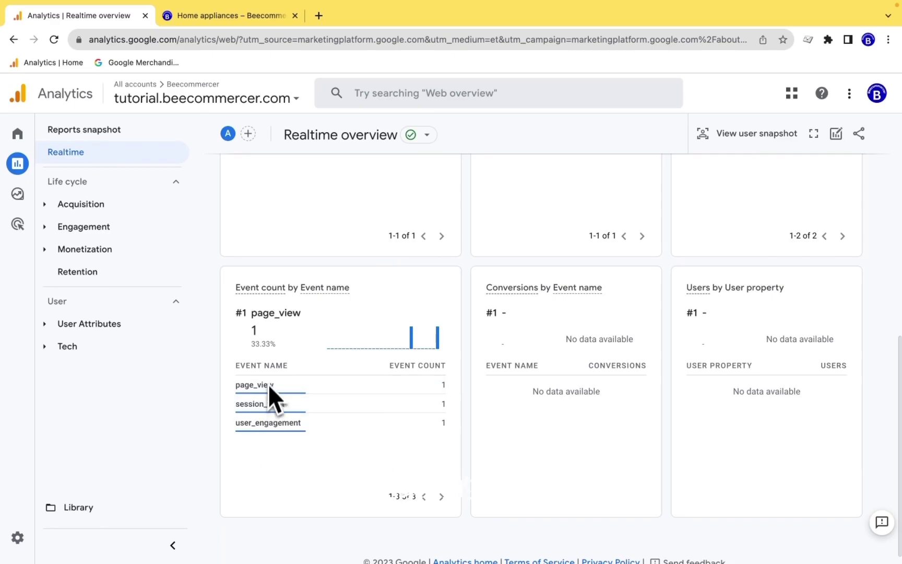
scroll(275, 423, "up", 10)
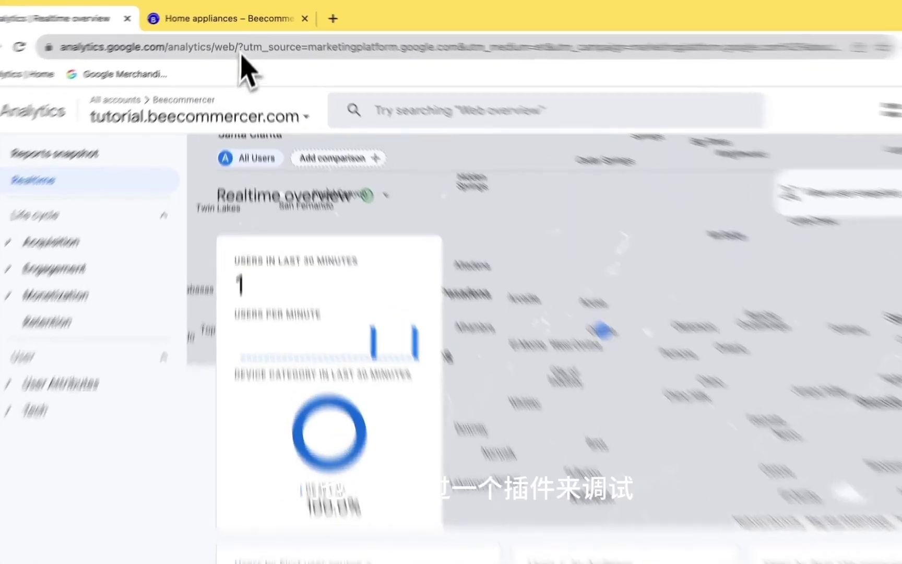
Locate the debug extension on the shop page, and open DebugView in the Analytics property's Admin settings
left_click(241, 23)
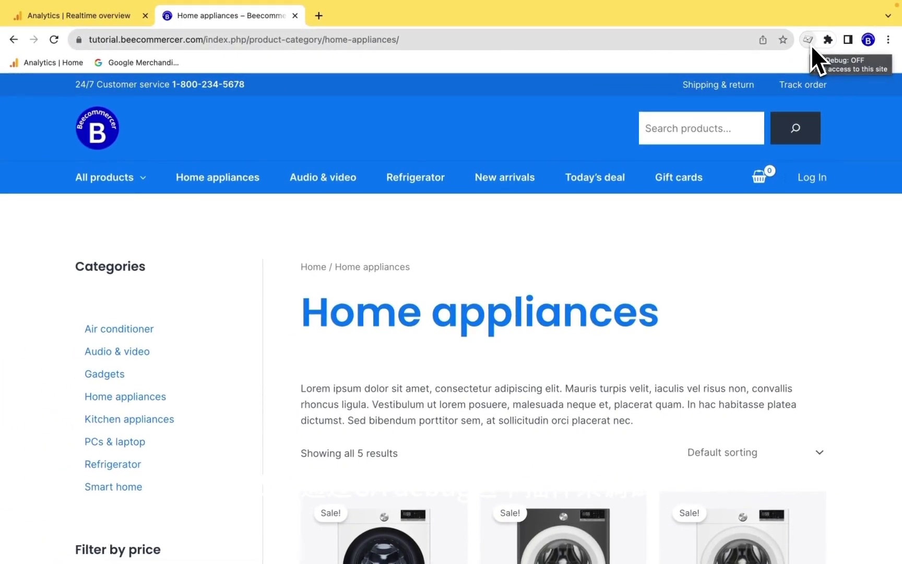
scroll(526, 405, "down", 3)
left_click(79, 15)
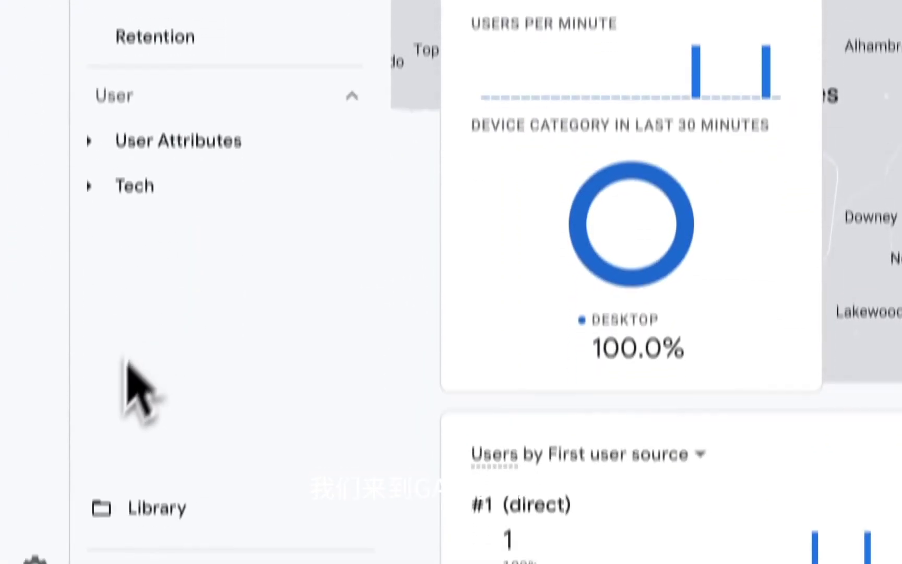
left_click(126, 514)
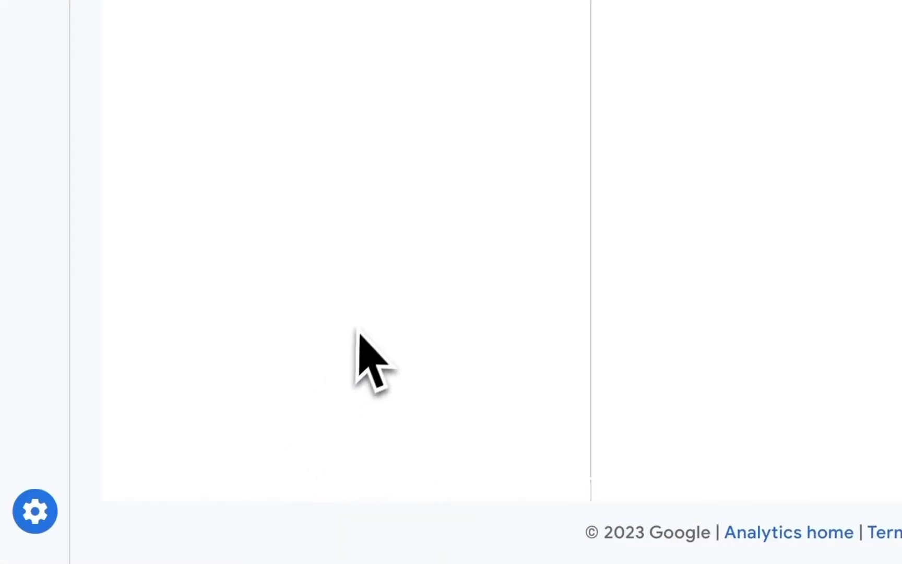
scroll(527, 369, "down", 3)
left_click(450, 376)
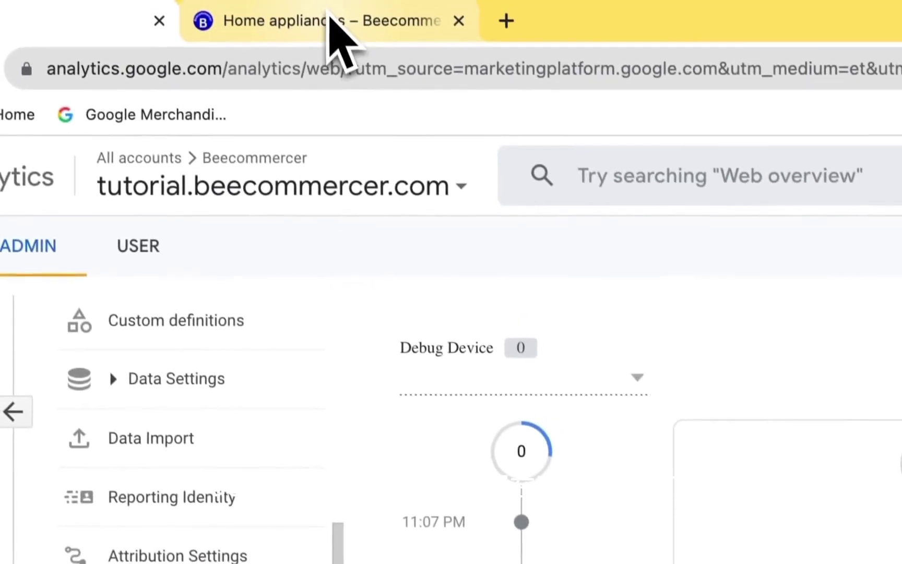
With the debug extension on, open the shop's New arrivals page and examine the recorded events in DebugView
left_click(332, 24)
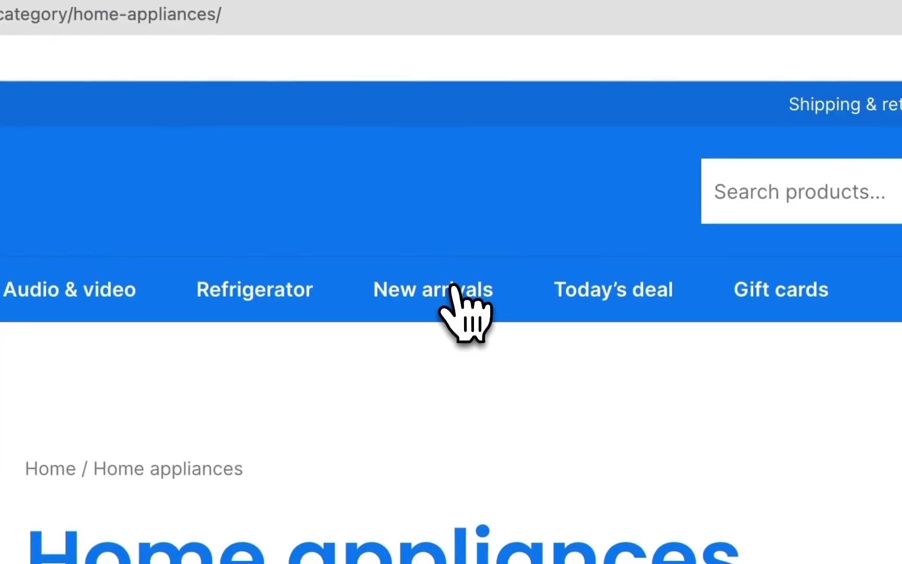
left_click(452, 287)
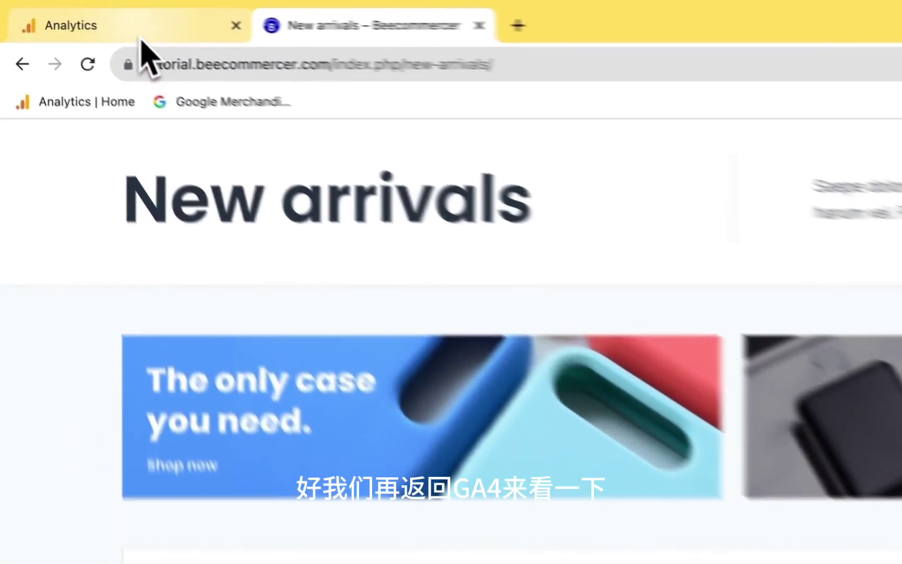
left_click(86, 17)
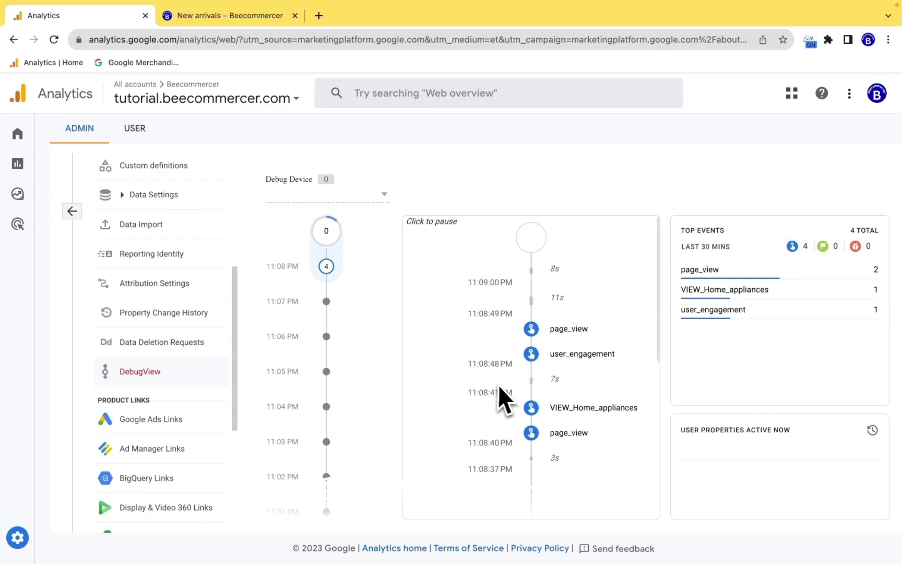
Examine the shop's New arrivals page as the page whose visits need their own event
key("ctrl+Tab")
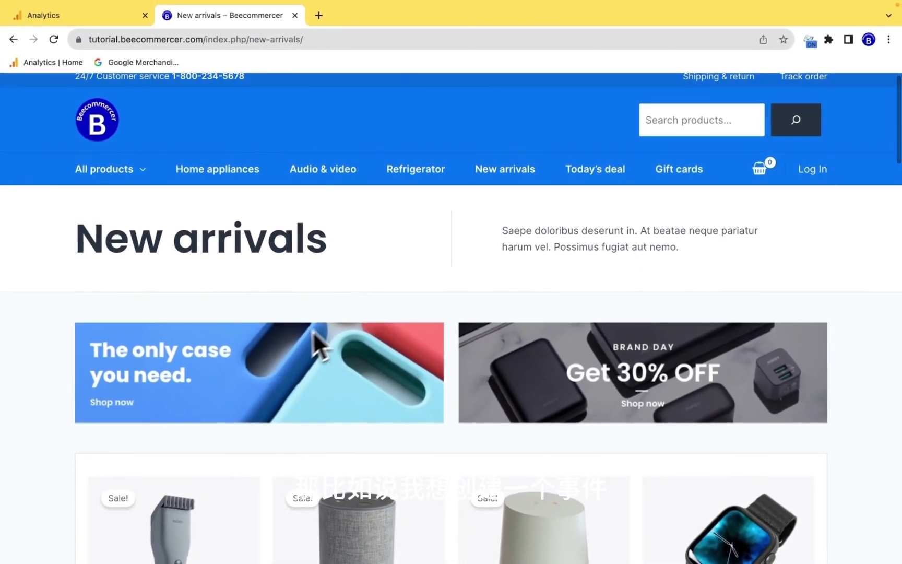
scroll(24, 324, "up", 1)
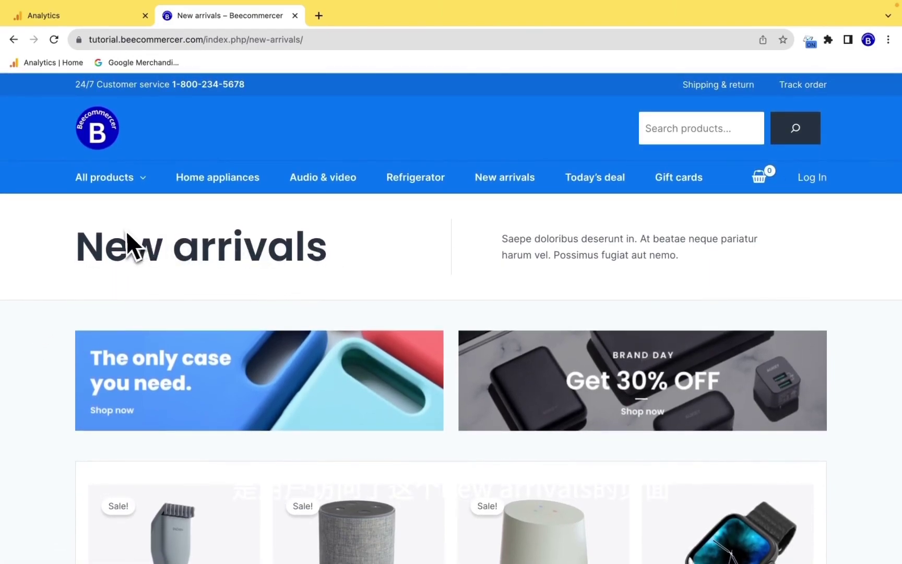
scroll(294, 319, "down", 3)
scroll(298, 322, "up", 3)
Begin a new custom event from the Analytics property's Events settings
left_click(78, 16)
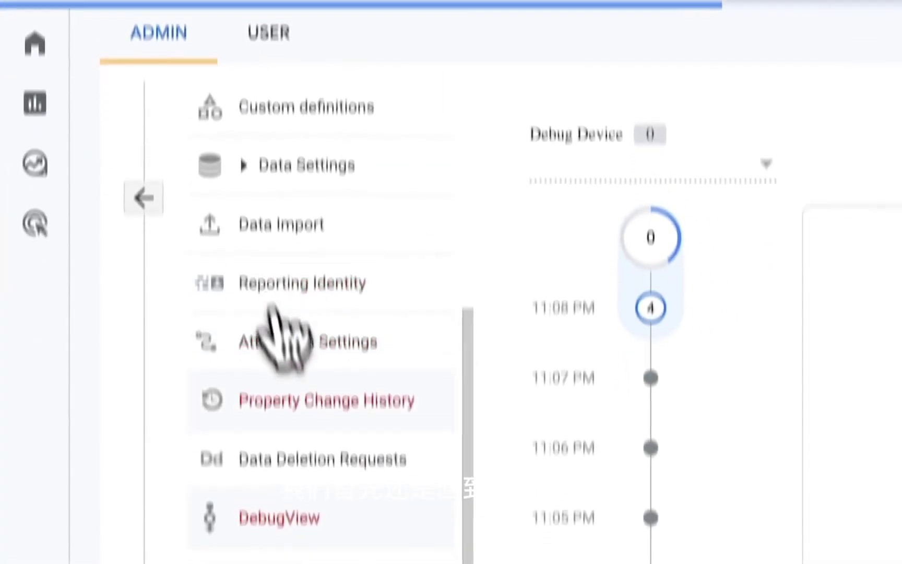
scroll(307, 389, "up", 5)
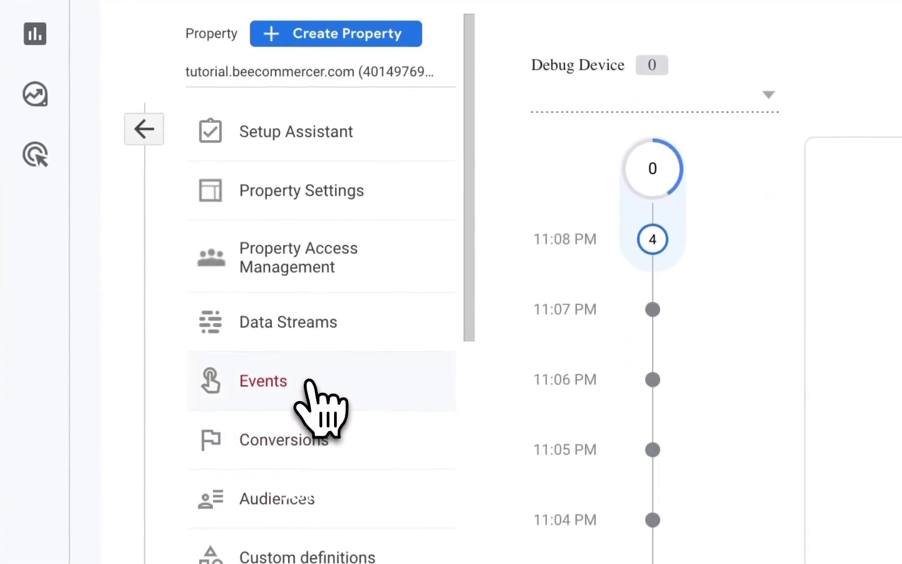
left_click(338, 381)
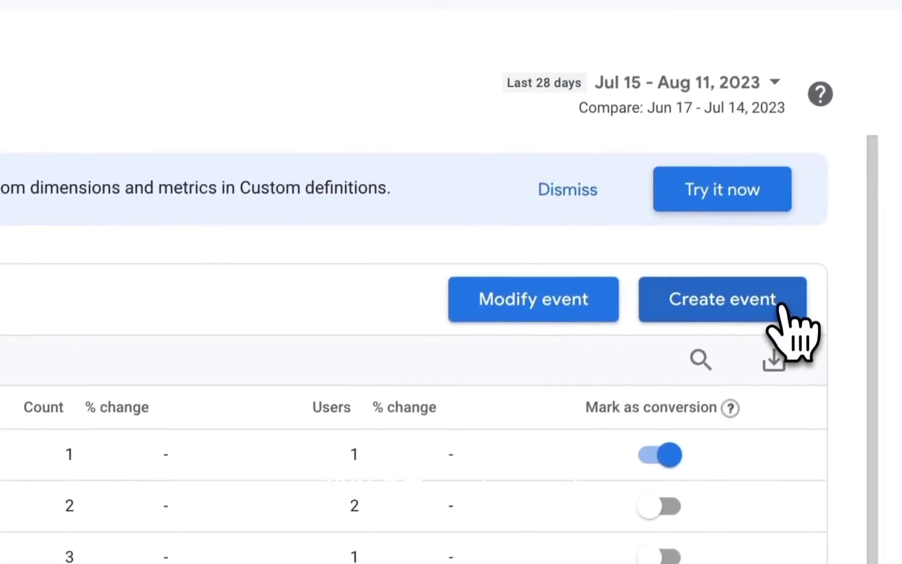
left_click(773, 308)
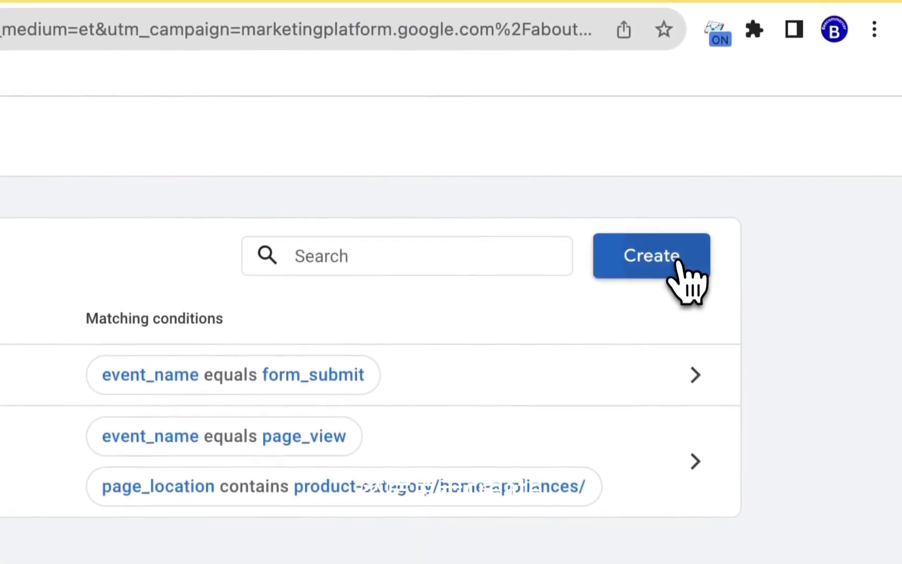
left_click(678, 83)
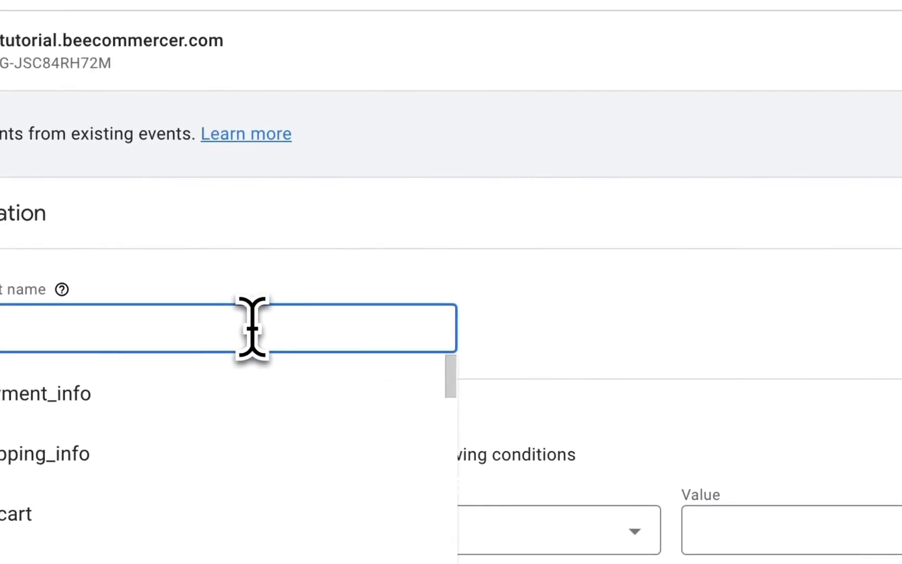
Name the custom event View_New_Arrivals, using underscores instead of spaces
type("View New Arrivals")
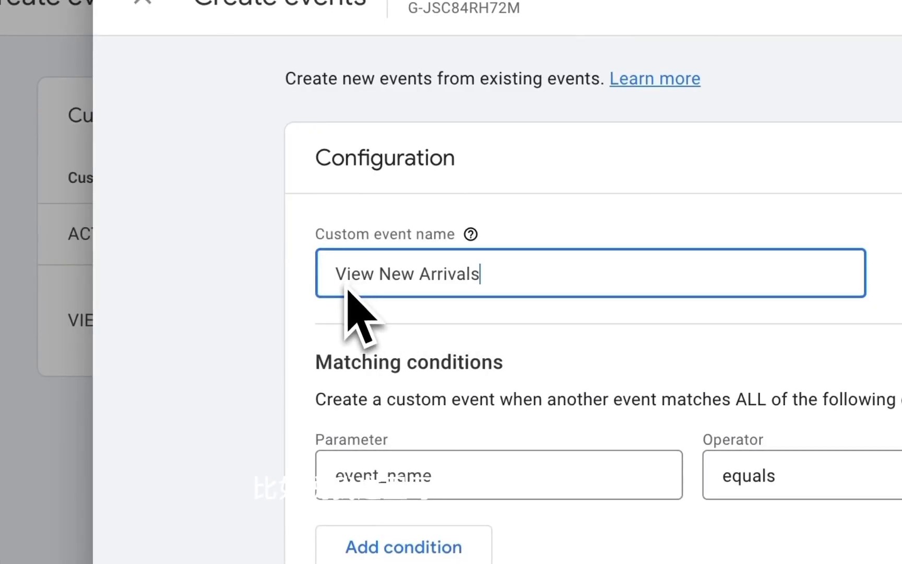
left_click(465, 399)
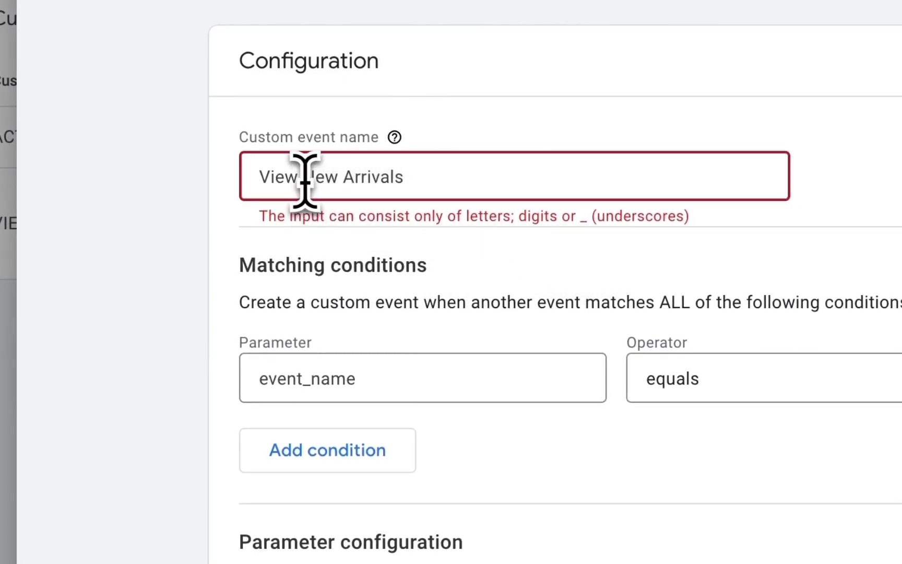
left_click(342, 177)
key("BackSpace")
type("_")
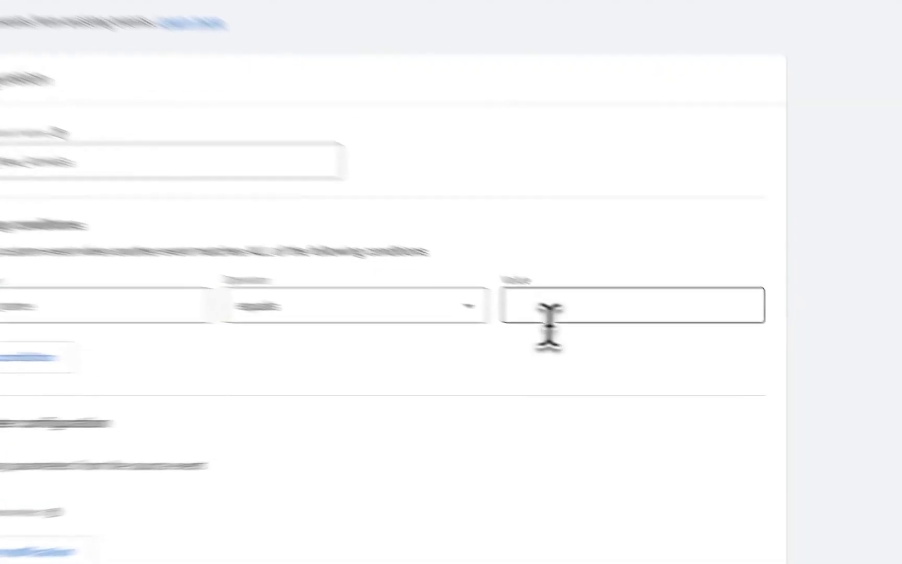
Complete the first matching condition so that event_name equals page_view
left_click(650, 332)
type("page_")
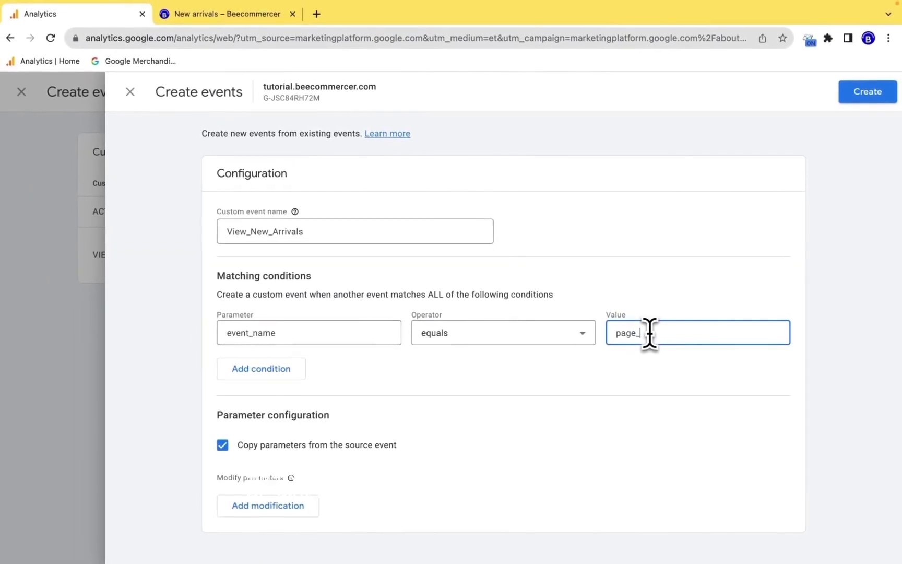
type("view")
Add a second matching condition on the page_location parameter with the contains operator
left_click(261, 368)
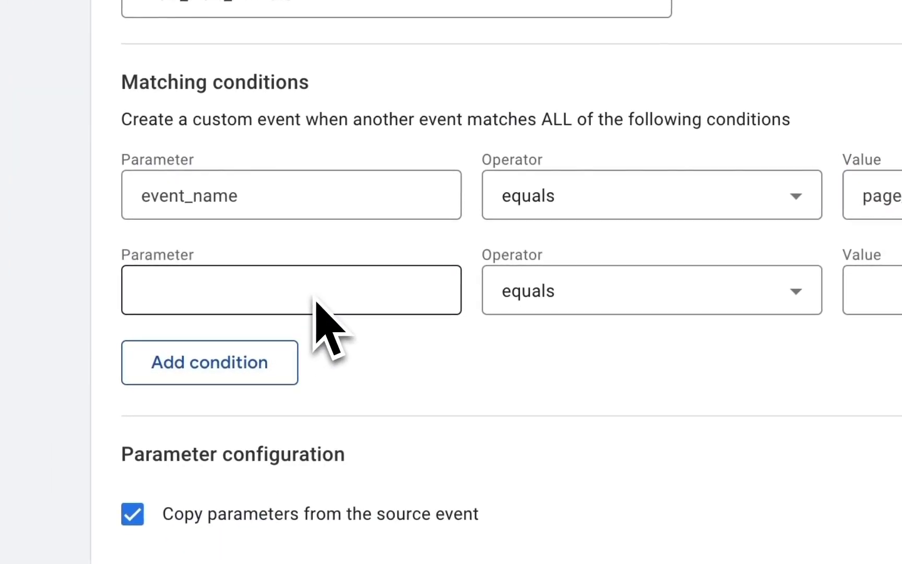
left_click(314, 288)
type("page")
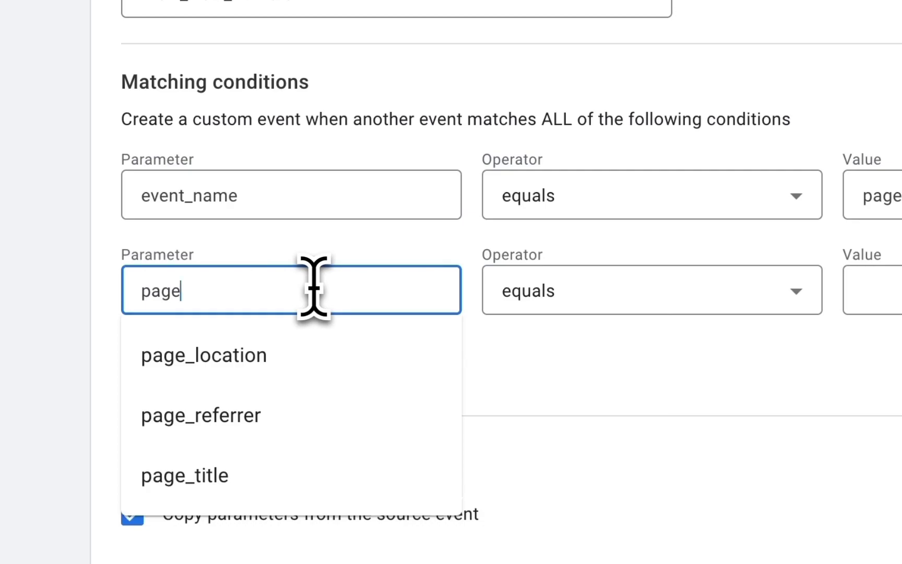
left_click(241, 358)
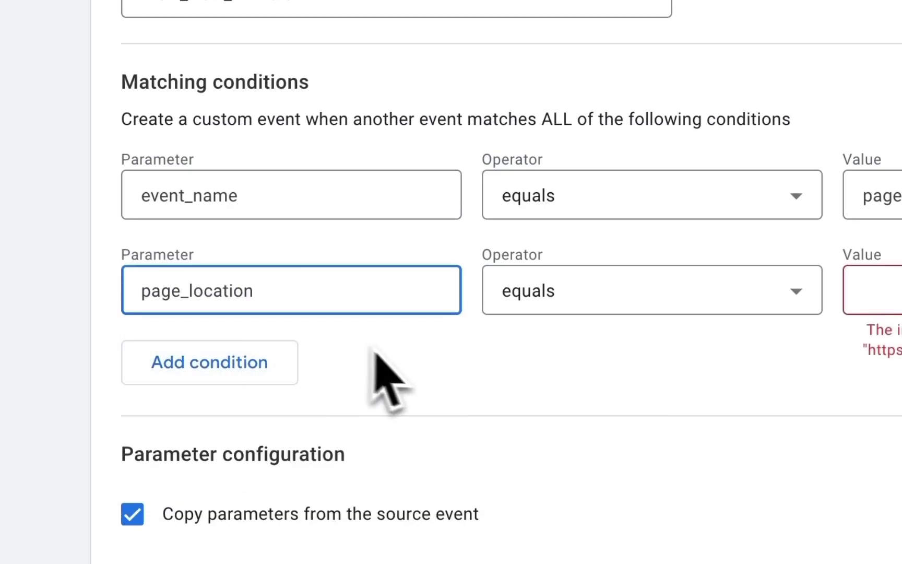
left_click(695, 290)
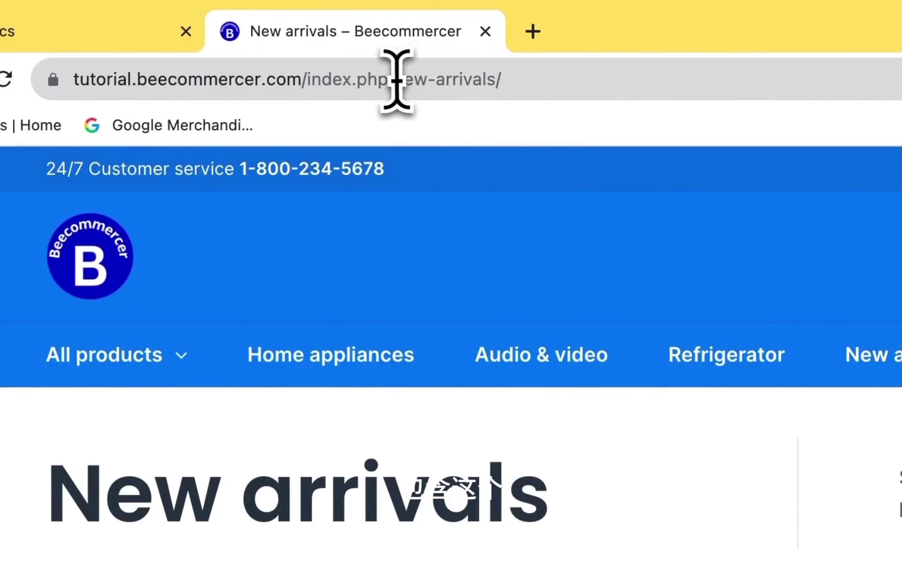
Set the page_location condition's value to new-arrivals, copied from the New arrivals page's URL without the slash
left_click_drag(397, 76, 502, 77)
key("ctrl+c")
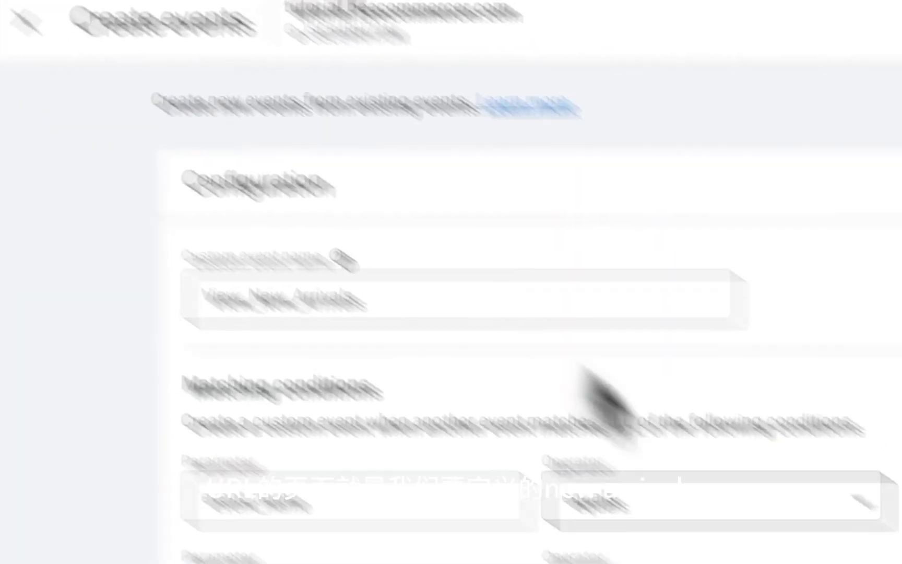
left_click(668, 429)
key("ctrl+v")
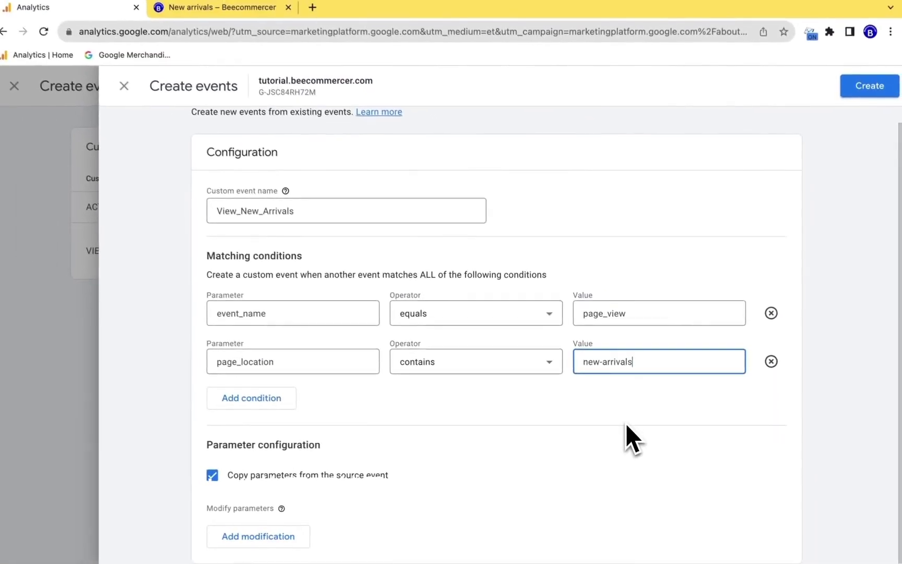
key("BackSpace")
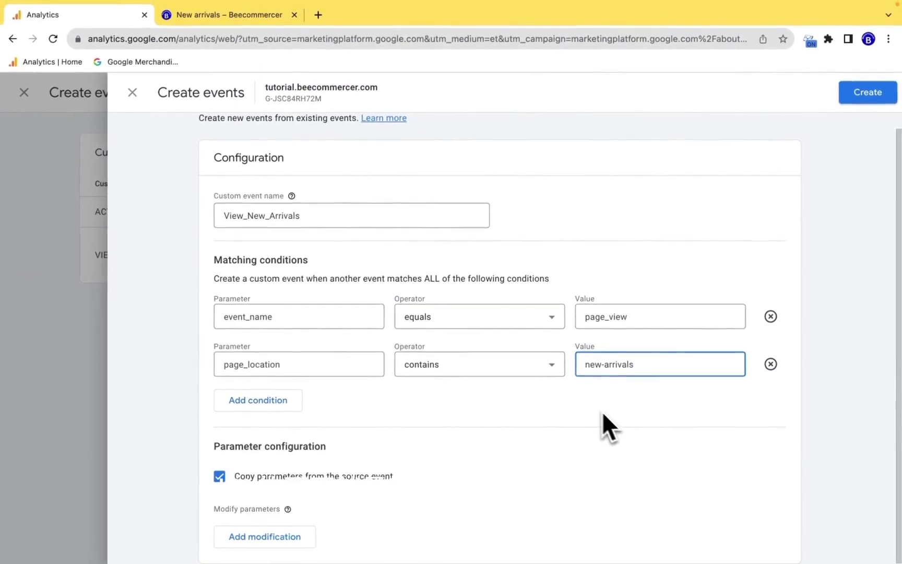
Create the View_New_Arrivals custom event from the completed configuration and close the custom events list
scroll(590, 409, "up", 1)
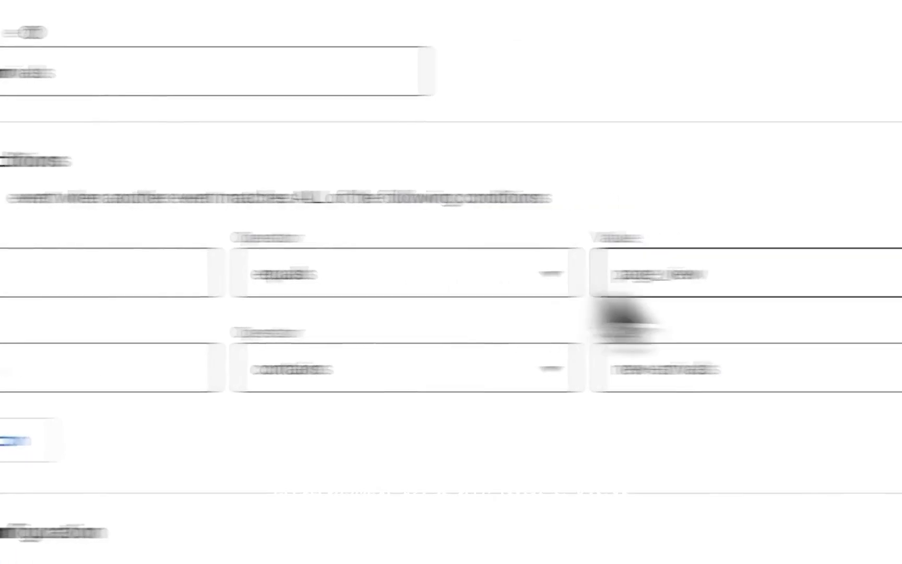
left_click(505, 282)
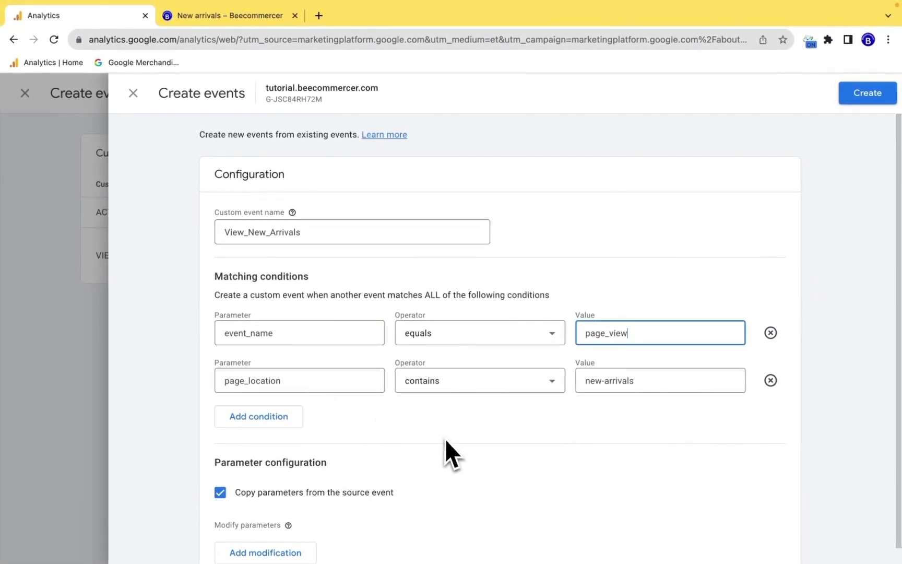
scroll(551, 447, "down", 1)
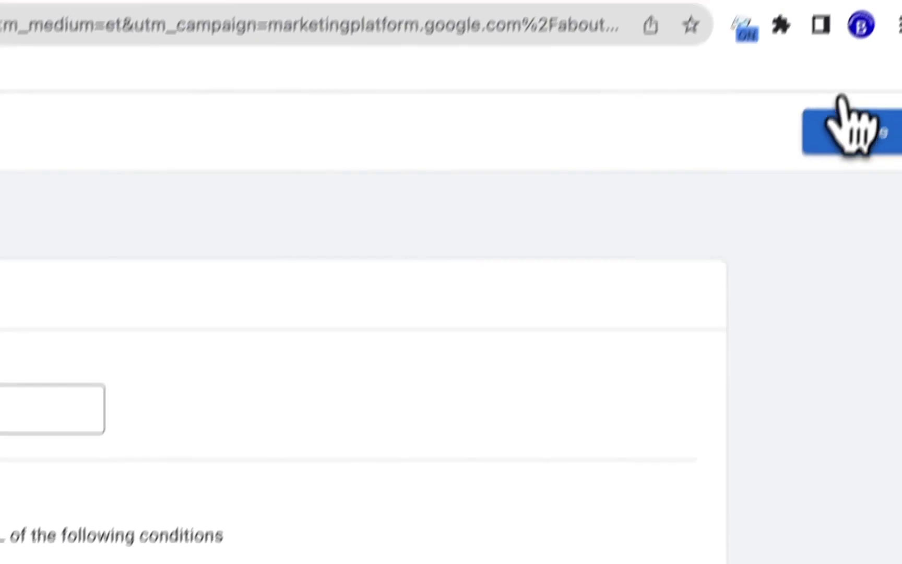
left_click(846, 126)
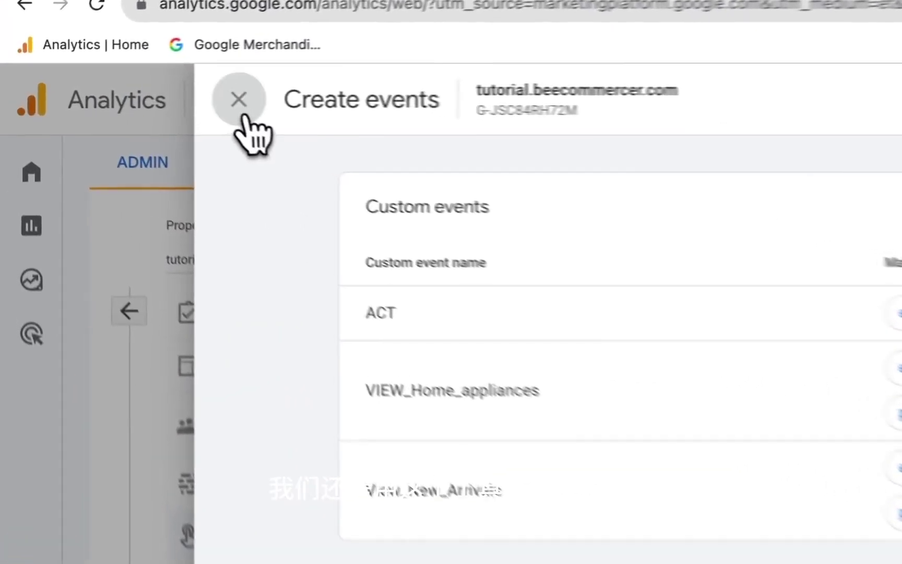
left_click(134, 94)
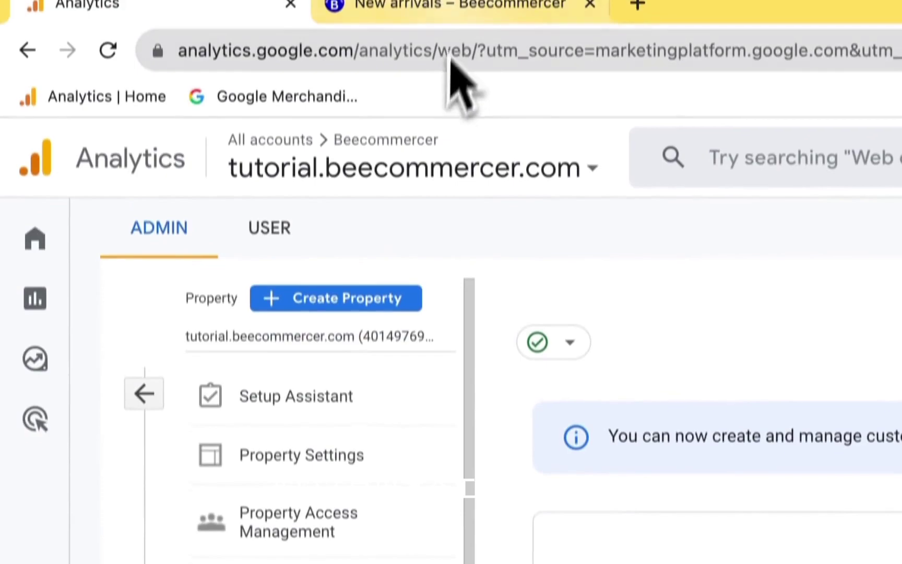
Switch to the shop site, turn on the analytics debugging extension there, and return to Google Analytics
left_click(459, 8)
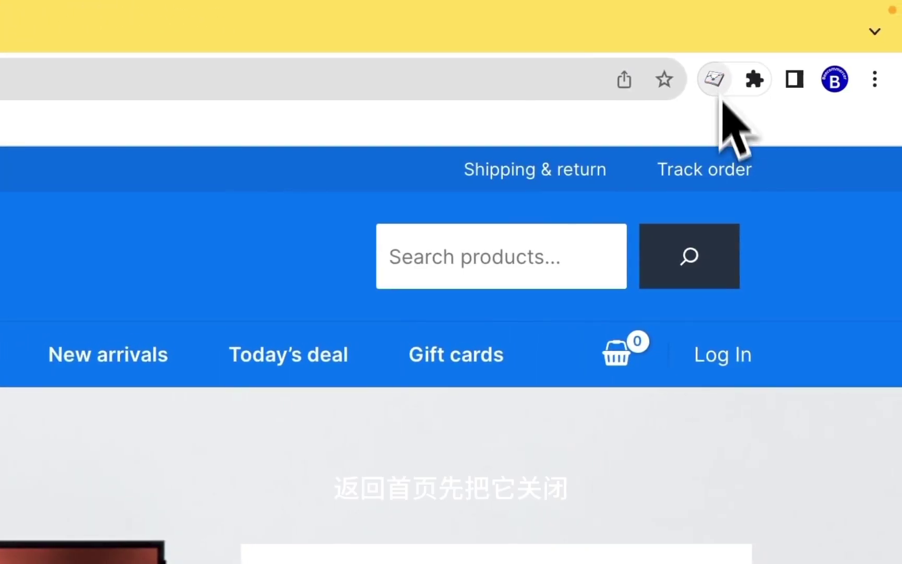
left_click(715, 81)
left_click(153, 36)
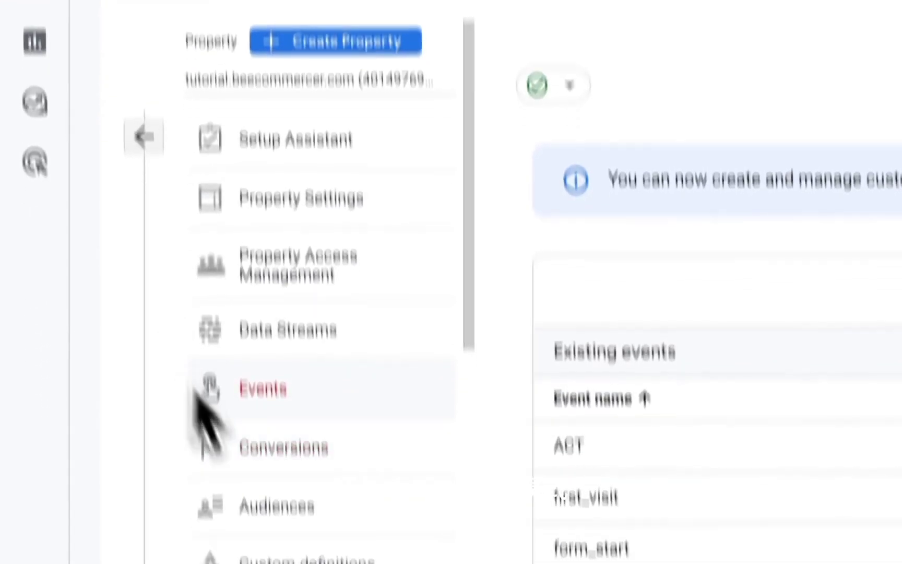
Open the property's DebugView and visit the shop's New arrivals page to test the View_New_Arrivals event
scroll(293, 485, "down", 1)
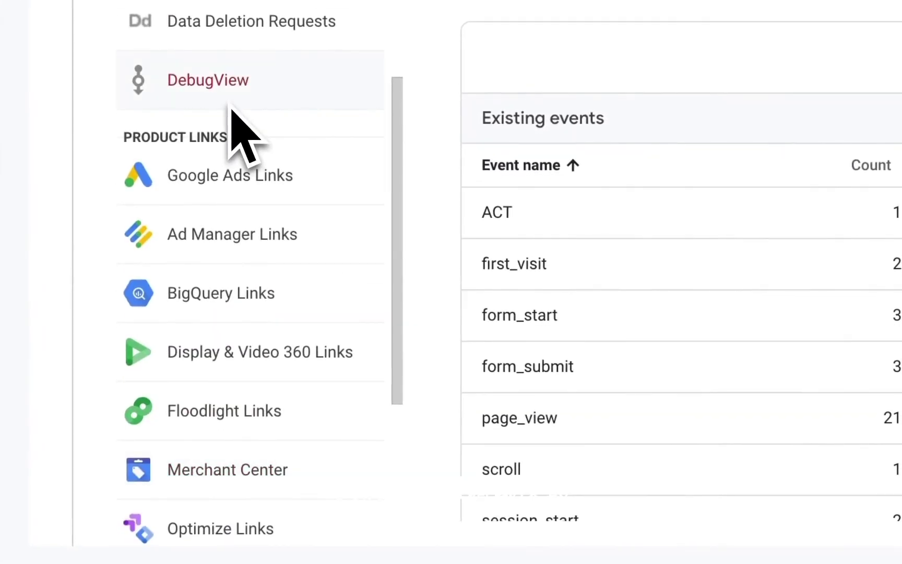
left_click(228, 96)
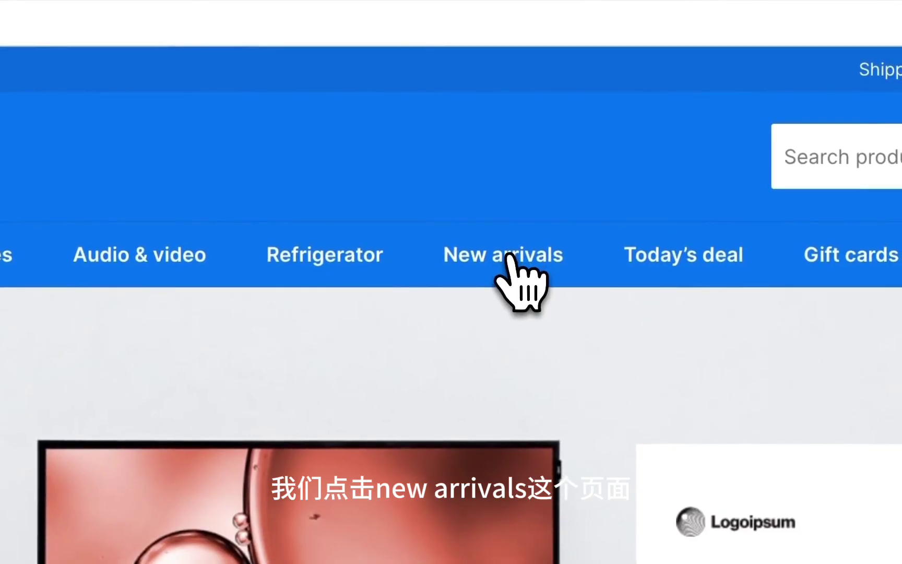
left_click(507, 256)
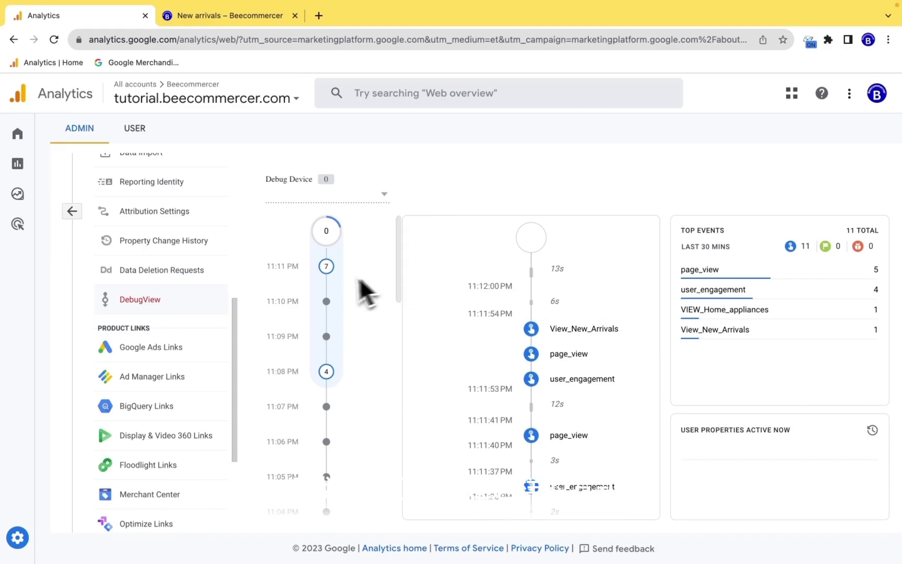
Return from DebugView to the property's Events settings and open a blank custom event configuration
scroll(210, 269, "up", 4)
scroll(207, 257, "up", 2)
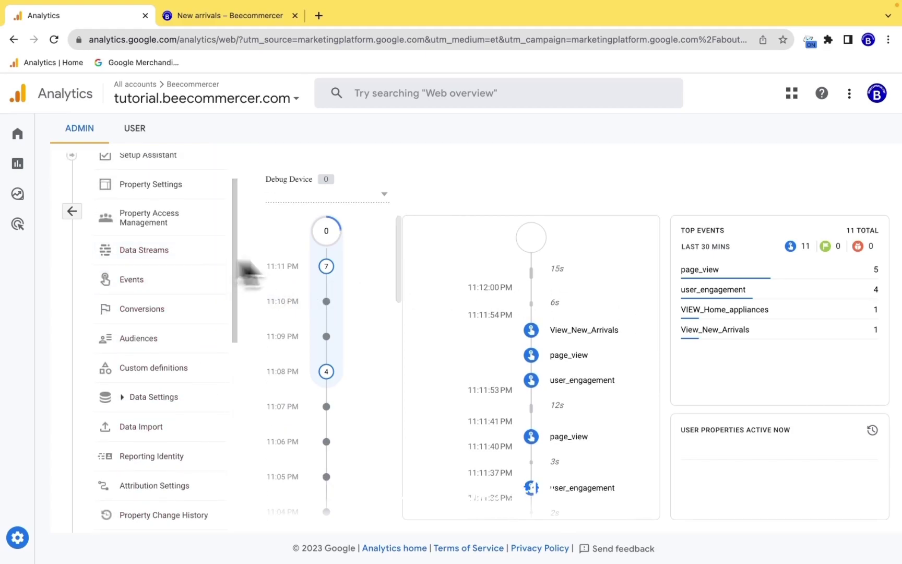
scroll(157, 250, "up", 1)
mouse_move(35, 188)
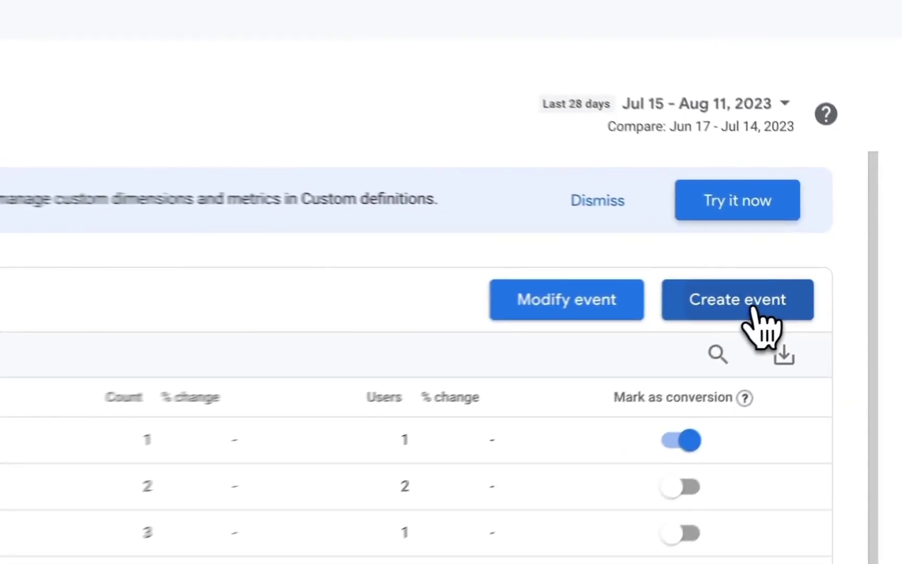
left_click(819, 297)
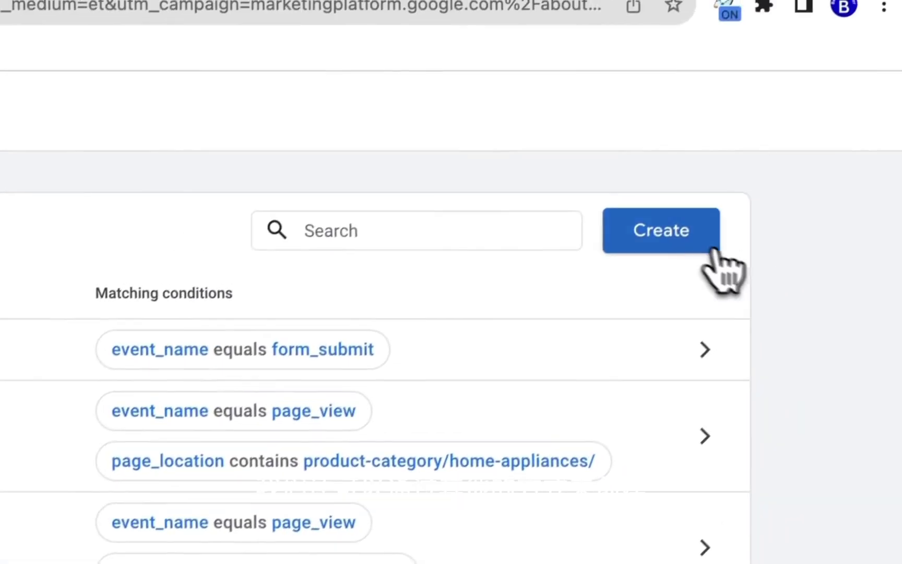
left_click(772, 178)
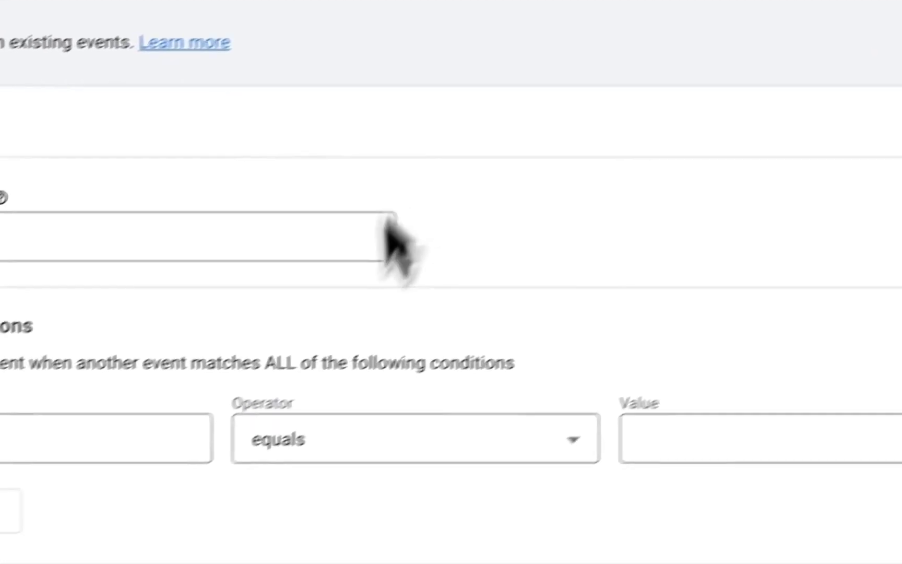
Examine the parameters offered for a second matching condition, and leave the blank event without creating it
left_click(235, 371)
scroll(265, 476, "down", 5)
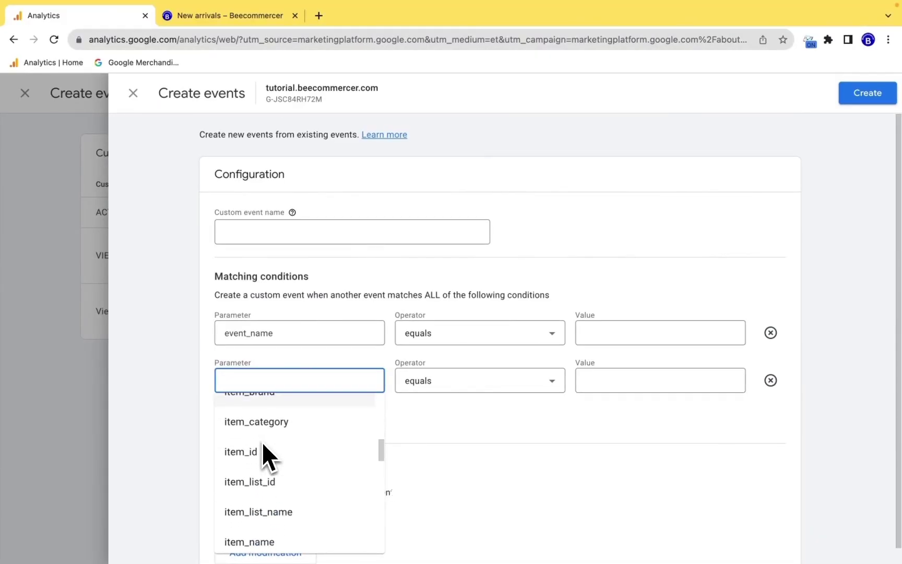
scroll(261, 429, "down", 3)
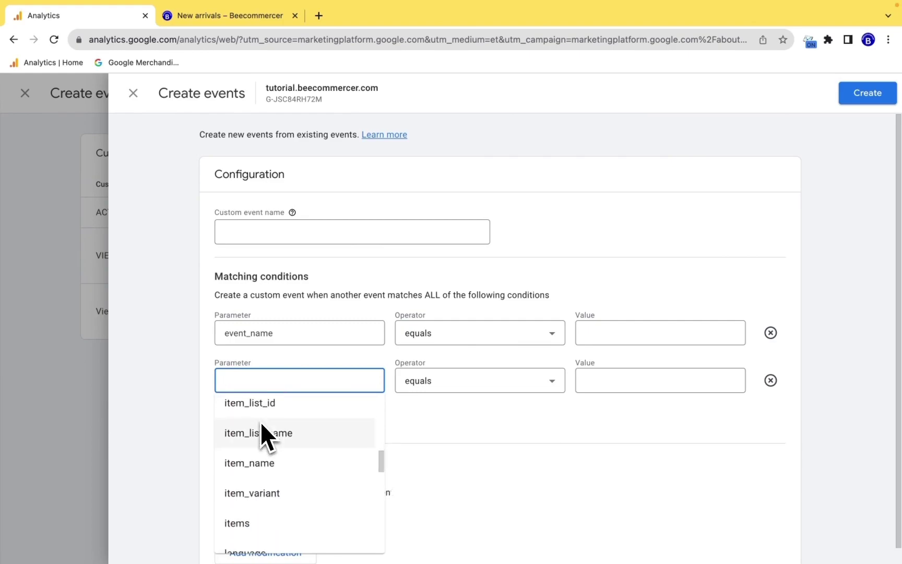
scroll(268, 487, "down", 9)
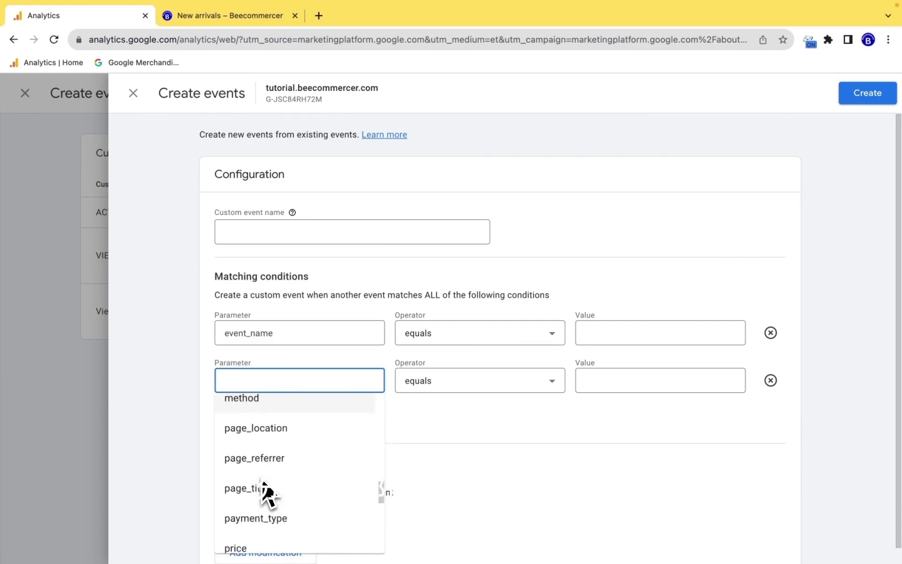
scroll(263, 482, "down", 7)
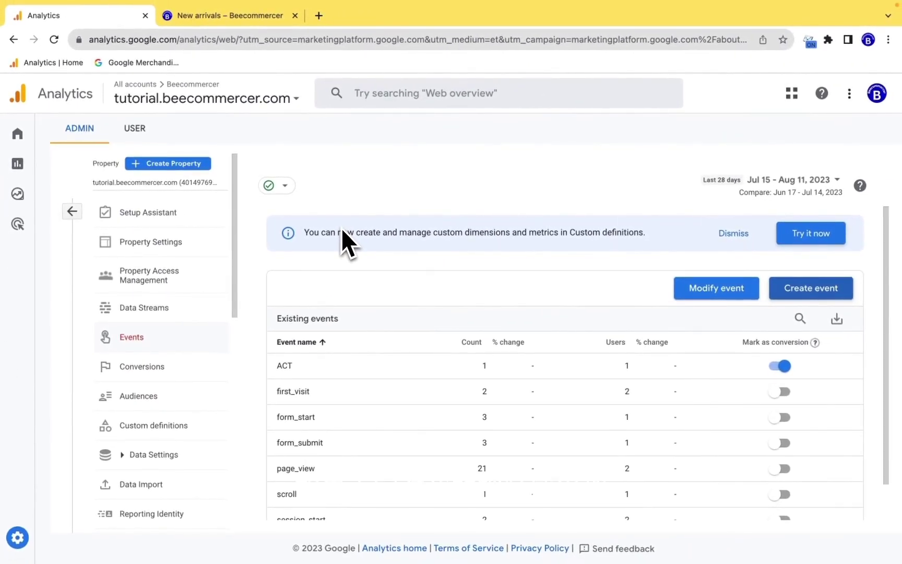
Look through the property's list of existing events
scroll(373, 303, "down", 2)
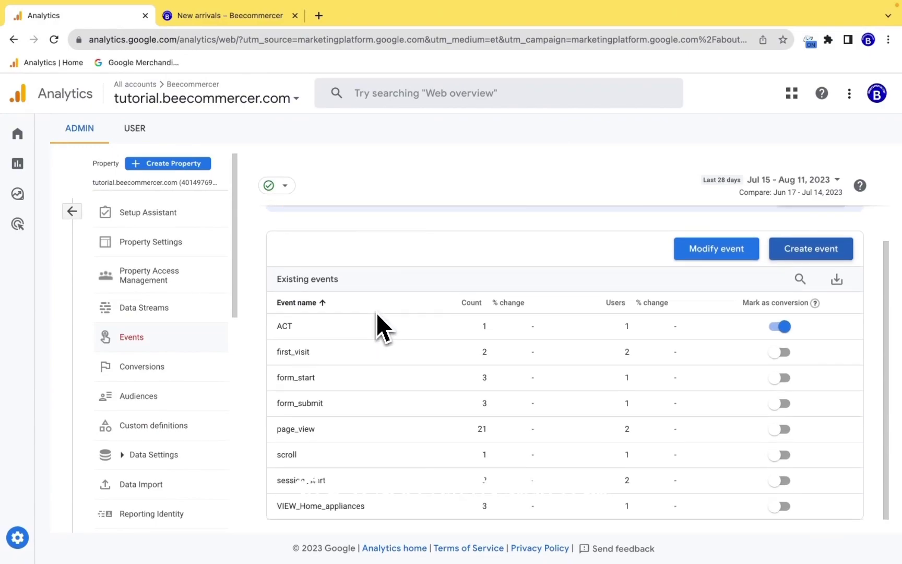
scroll(380, 318, "up", 2)
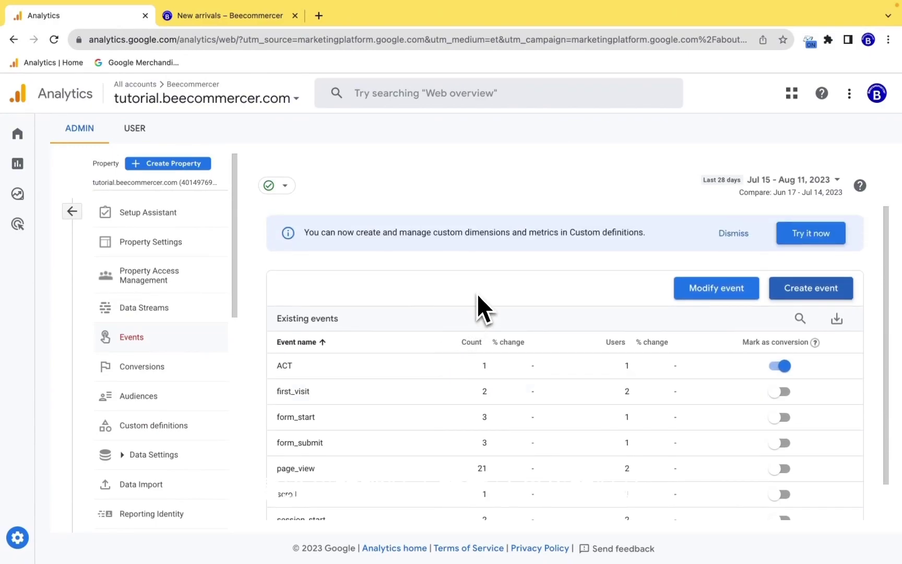